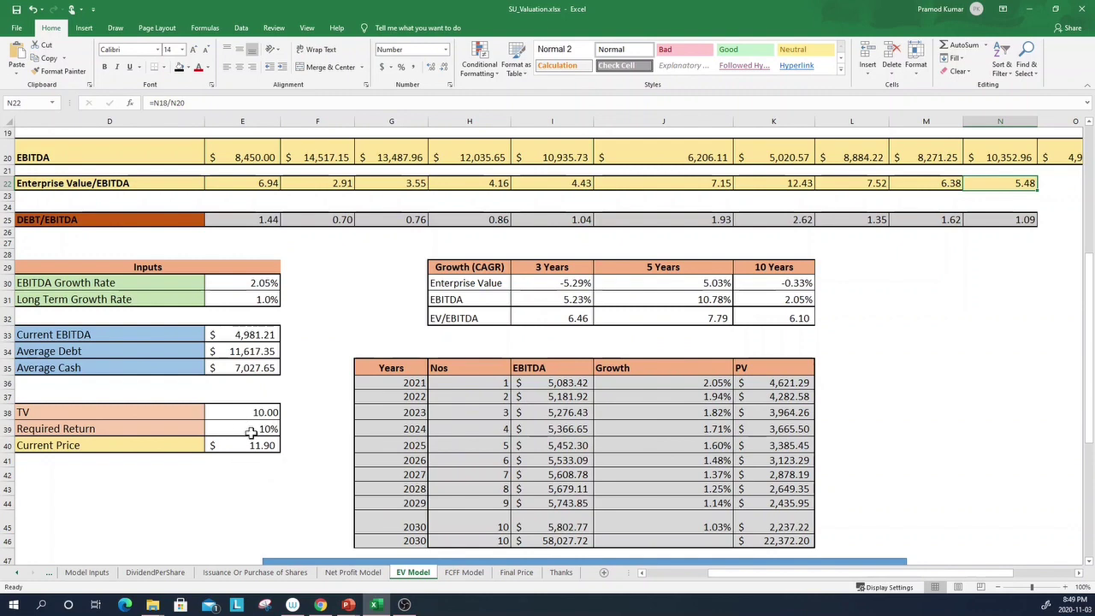
Step: Move the blue cover aside to reveal the EV model's $33.31 intrinsic value per share
scroll(291, 454, "down", 3)
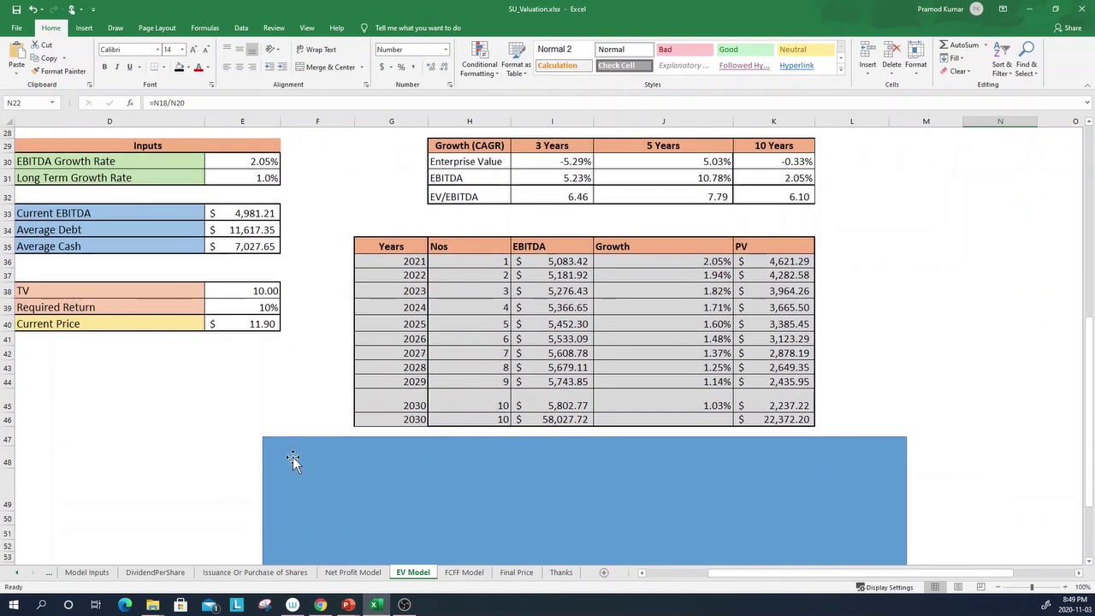
scroll(293, 457, "down", 2)
scroll(292, 456, "up", 1)
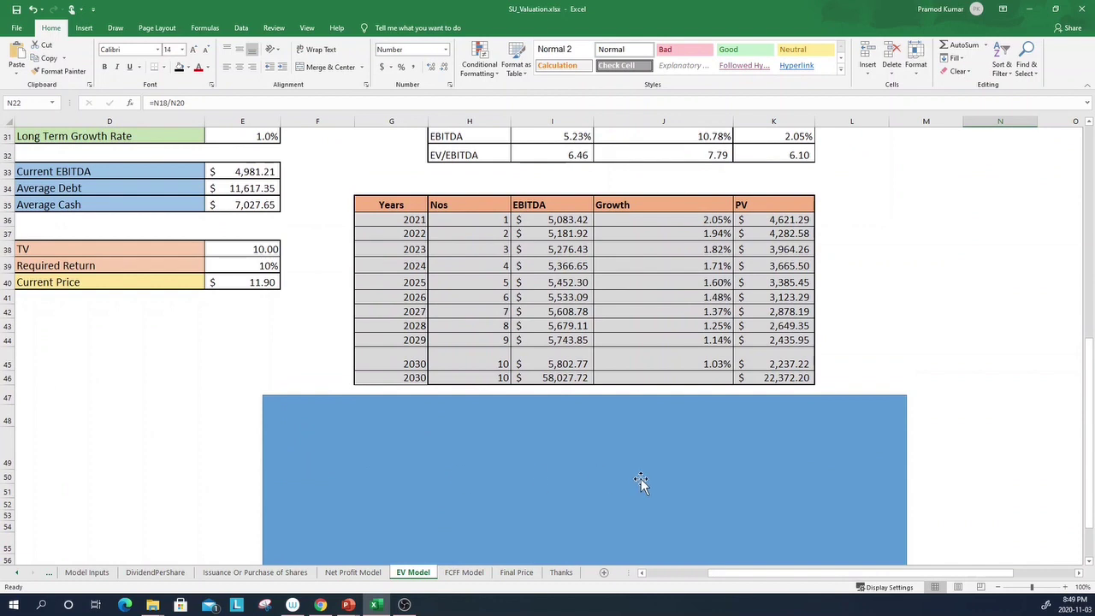
mouse_move(715, 456)
left_mouse_down()
mouse_move(677, 488)
mouse_move(484, 445)
mouse_move(383, 452)
left_mouse_up()
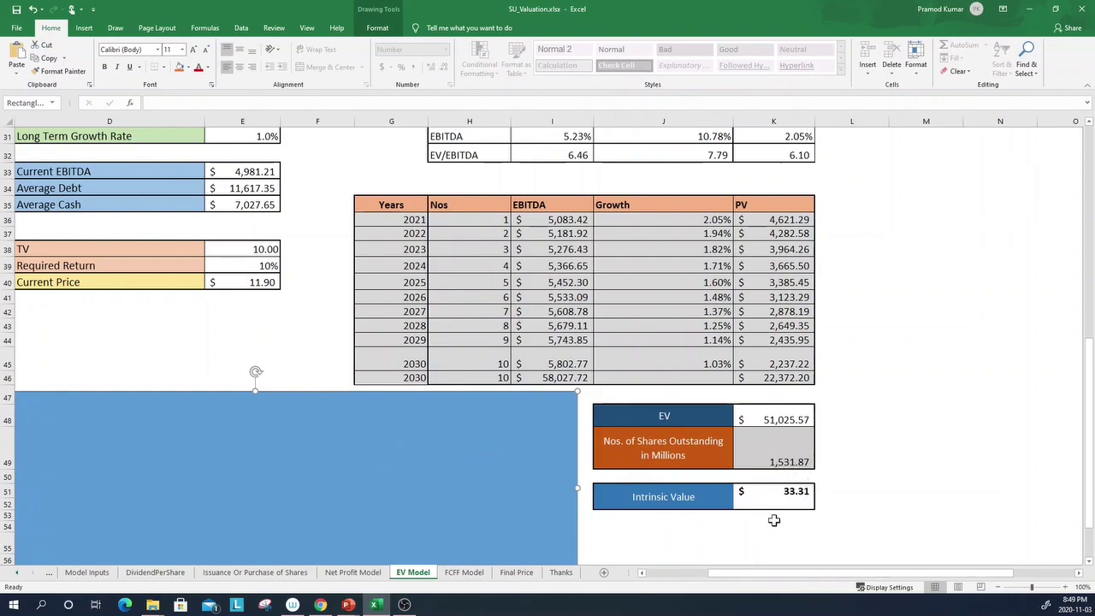
Step: Go to the FCFF Model sheet with its 2021–2030 free cash flow projection
scroll(760, 486, "up", 6)
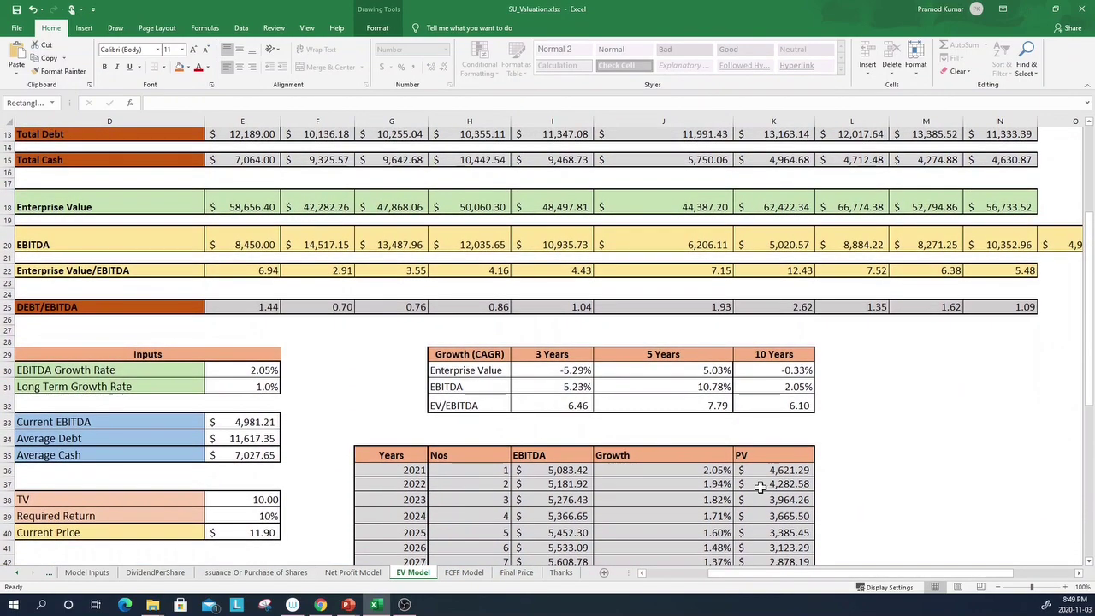
scroll(760, 487, "up", 4)
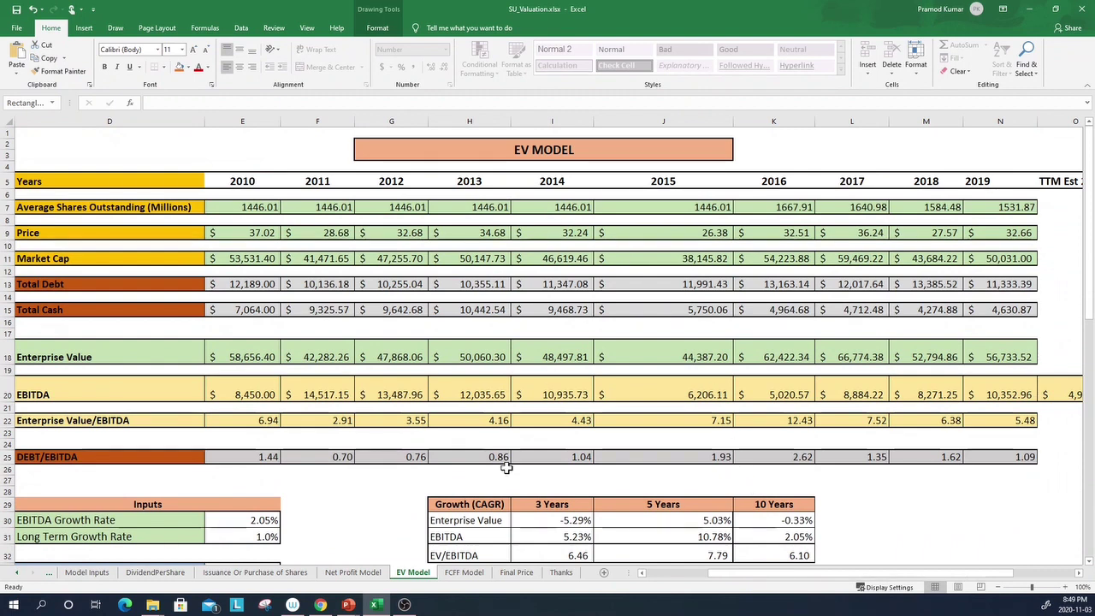
left_click(464, 573)
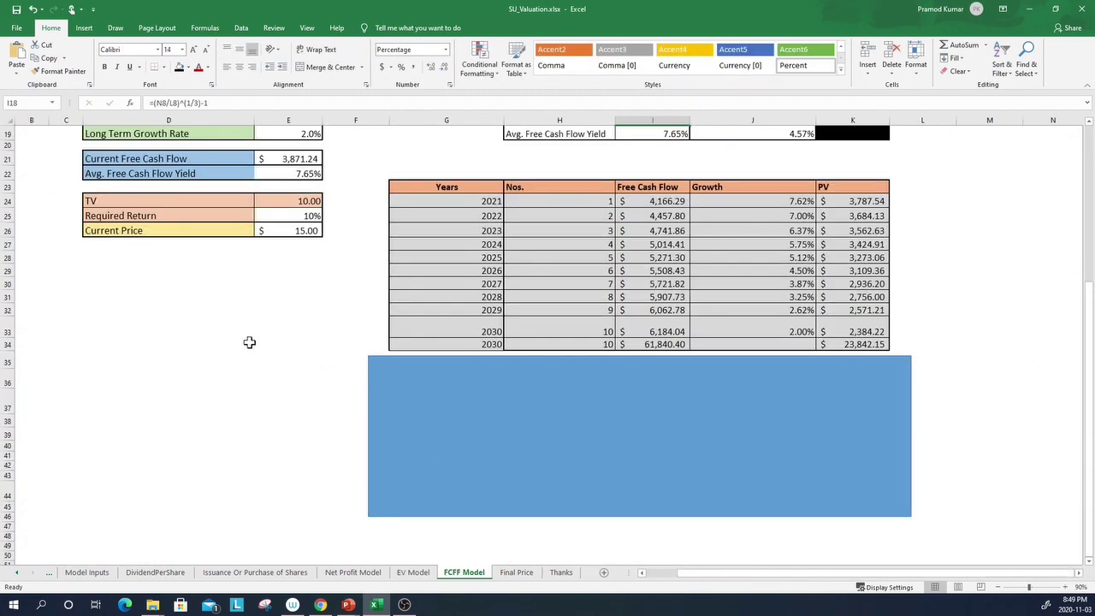
scroll(249, 342, "up", 6)
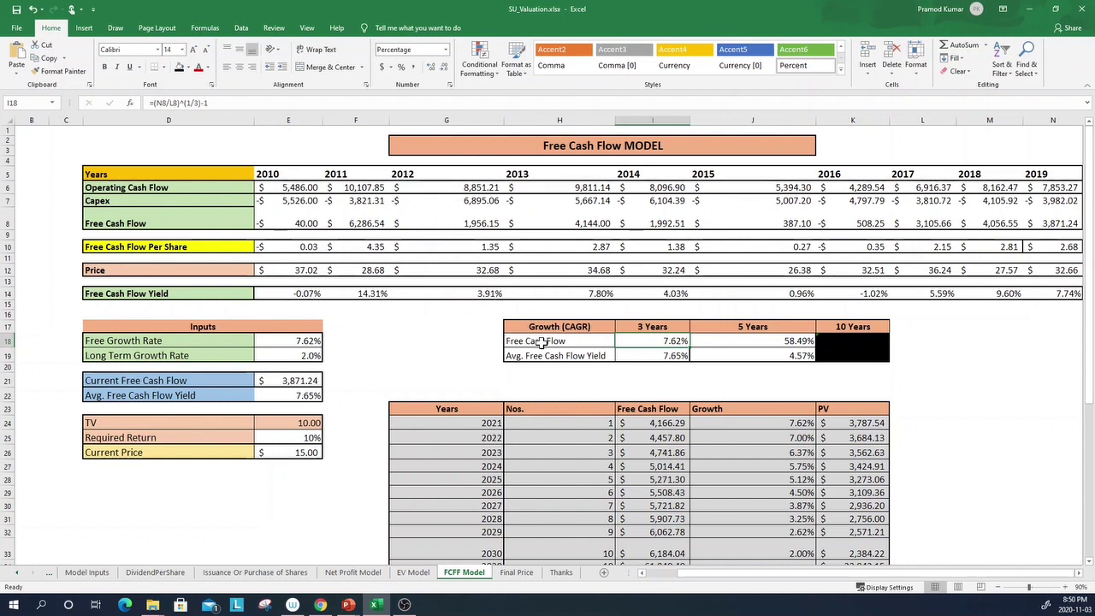
mouse_move(715, 578)
left_mouse_down()
mouse_move(737, 578)
mouse_move(726, 581)
left_mouse_up()
double_click(387, 295)
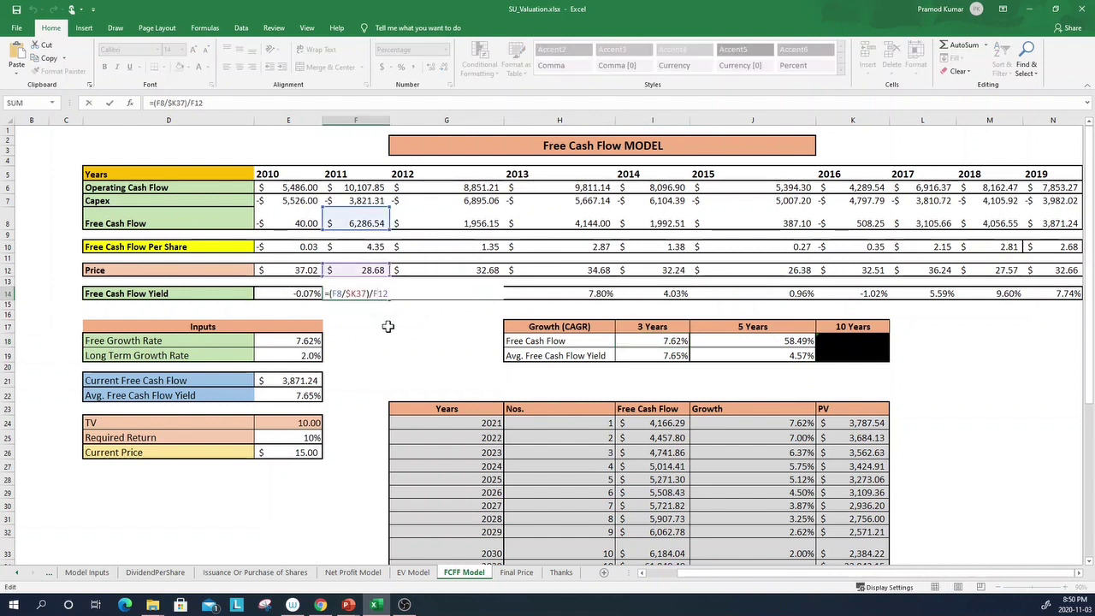
left_click(385, 327)
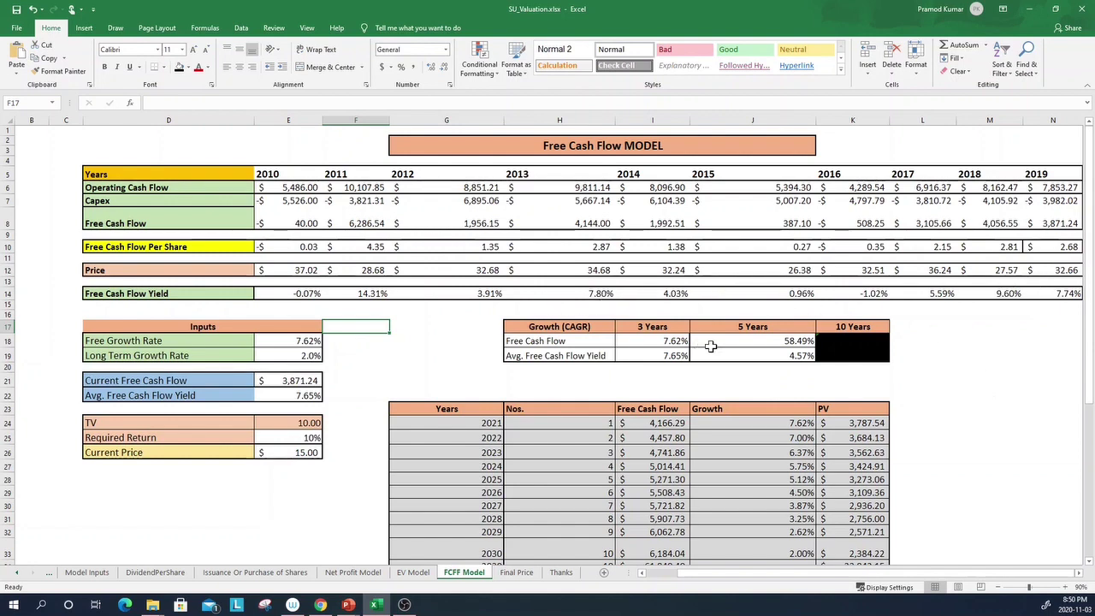
scroll(641, 403, "down", 2)
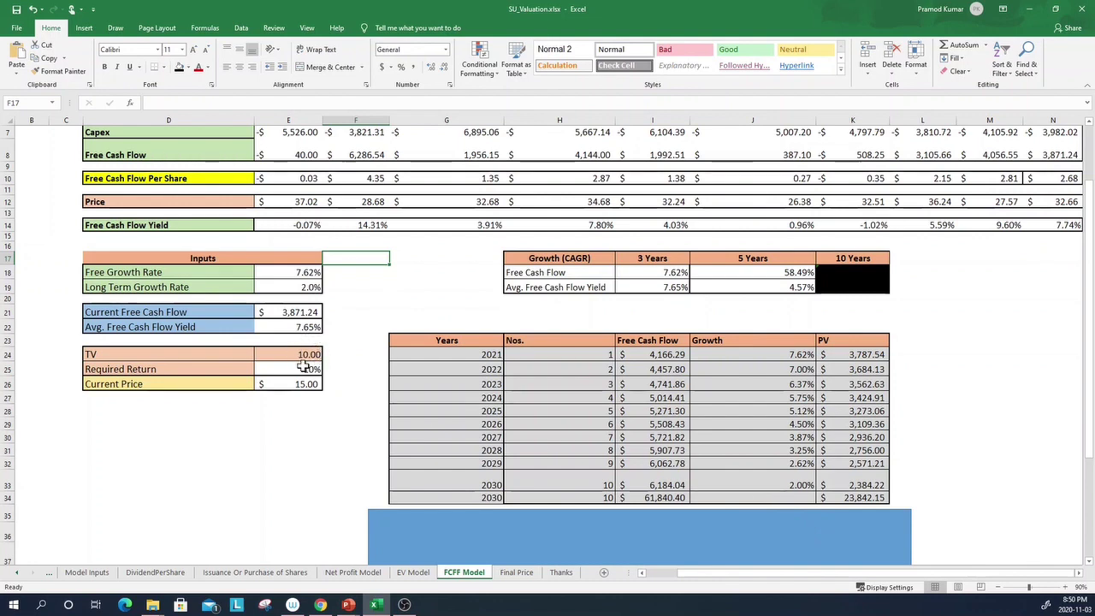
scroll(594, 471, "down", 3)
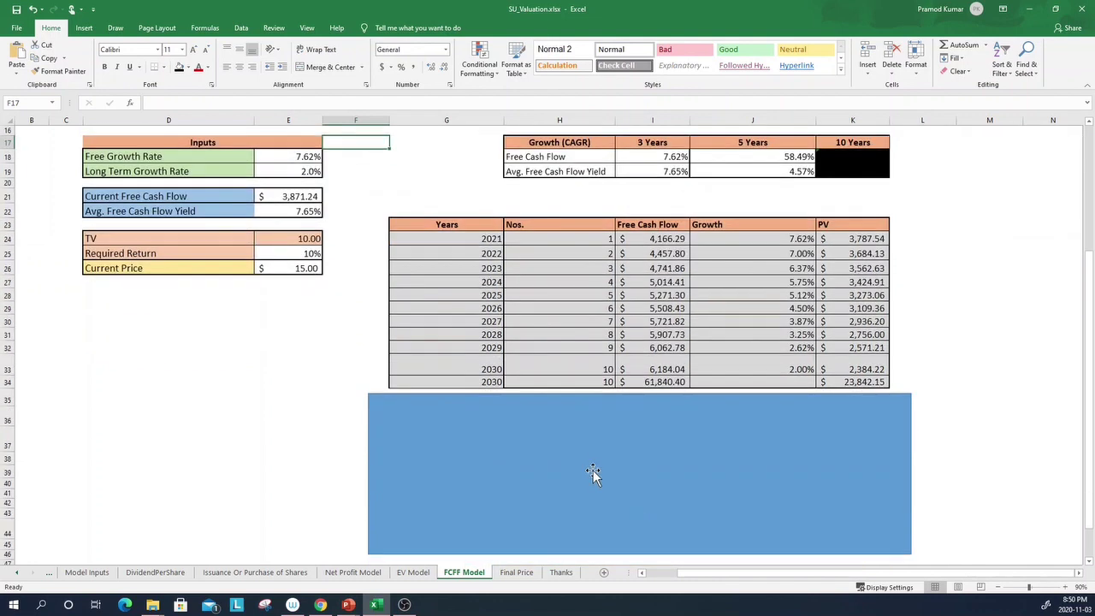
Step: Move the blue covers to reveal the FCFF intrinsic values of $44.41 and $36.12
mouse_move(749, 423)
left_mouse_down()
mouse_move(553, 452)
mouse_move(515, 417)
left_mouse_up()
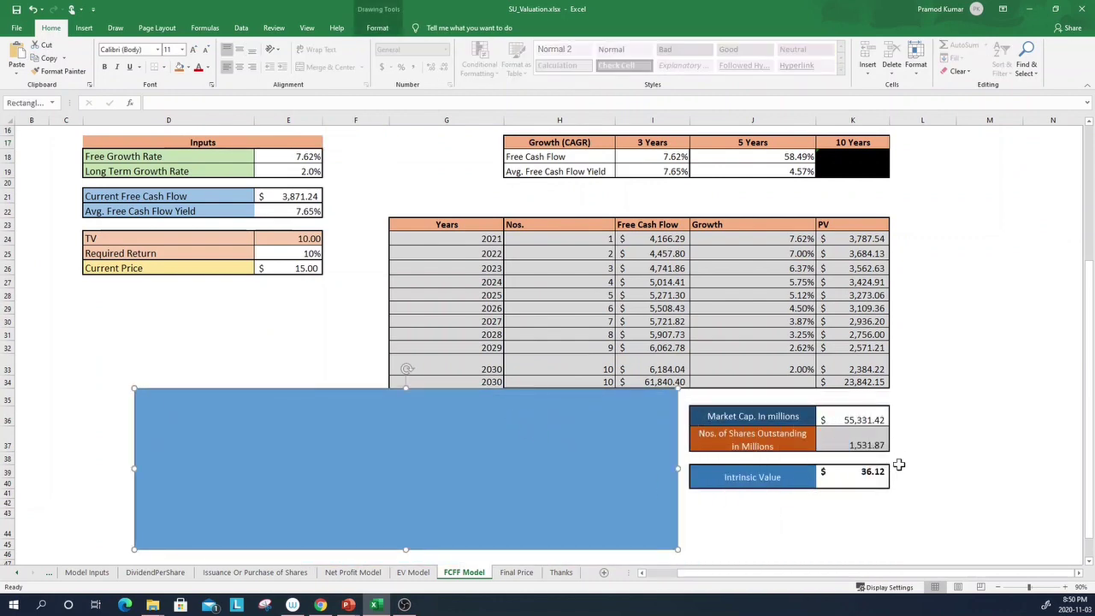
scroll(797, 504, "up", 5)
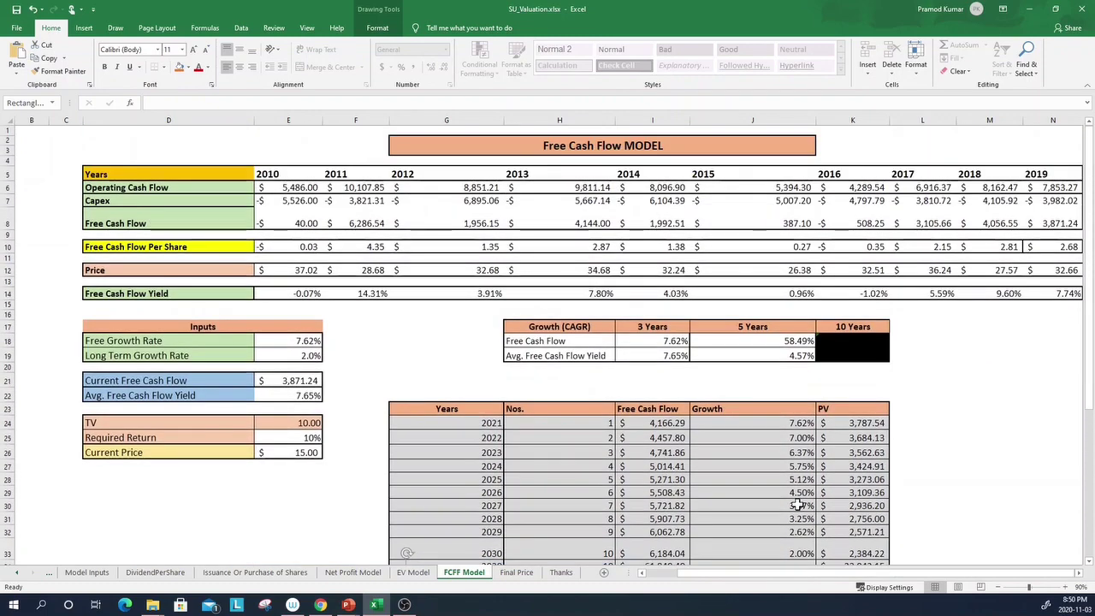
scroll(599, 450, "down", 5)
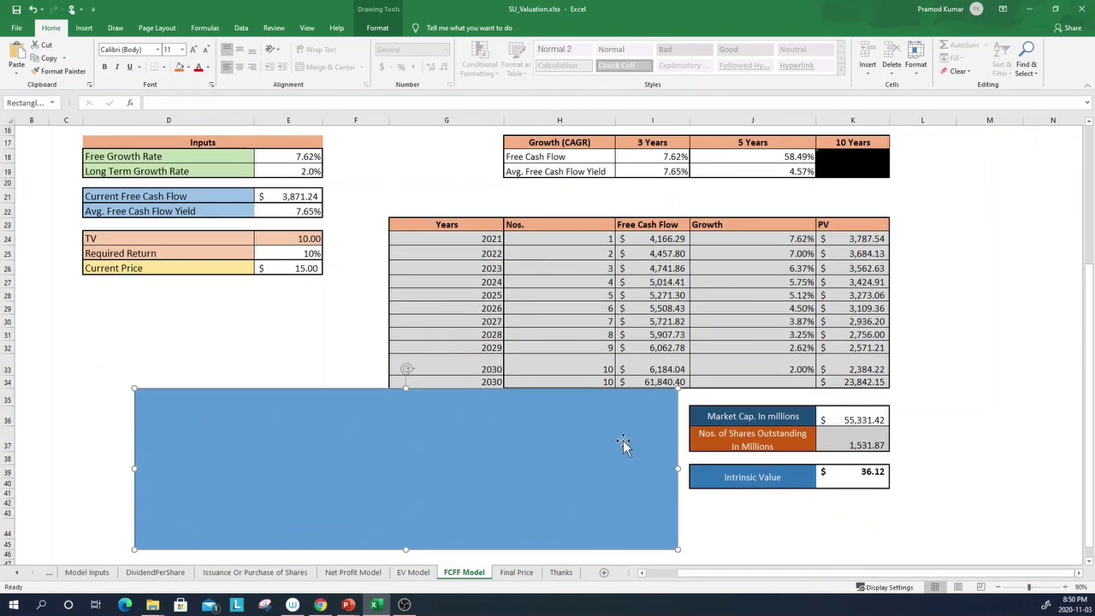
scroll(653, 433, "up", 1)
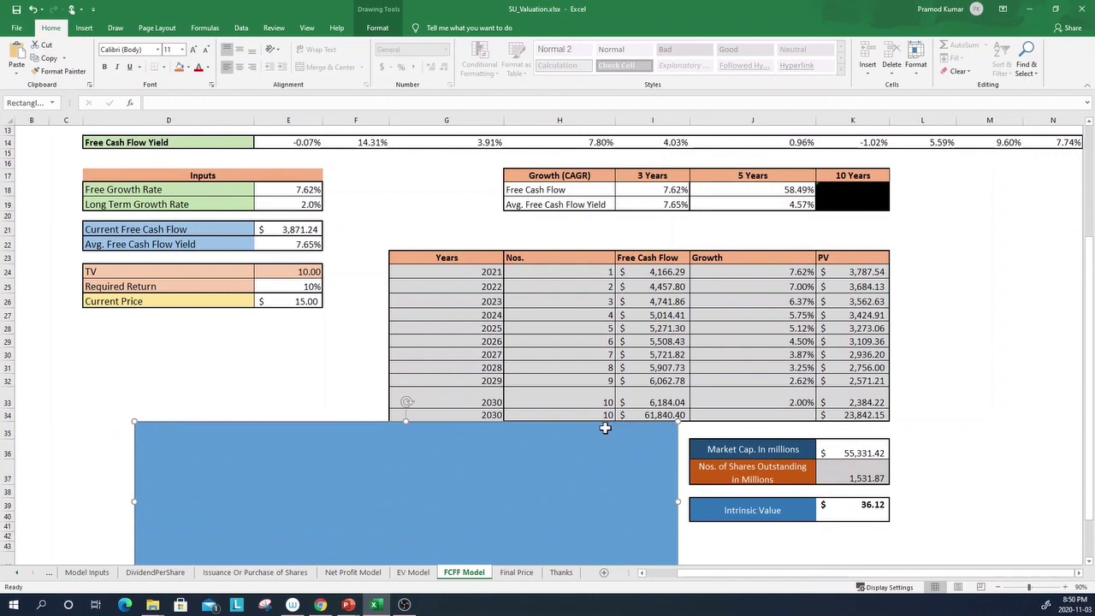
scroll(606, 428, "up", 1)
scroll(605, 428, "down", 2)
left_click_drag(599, 440, 603, 553)
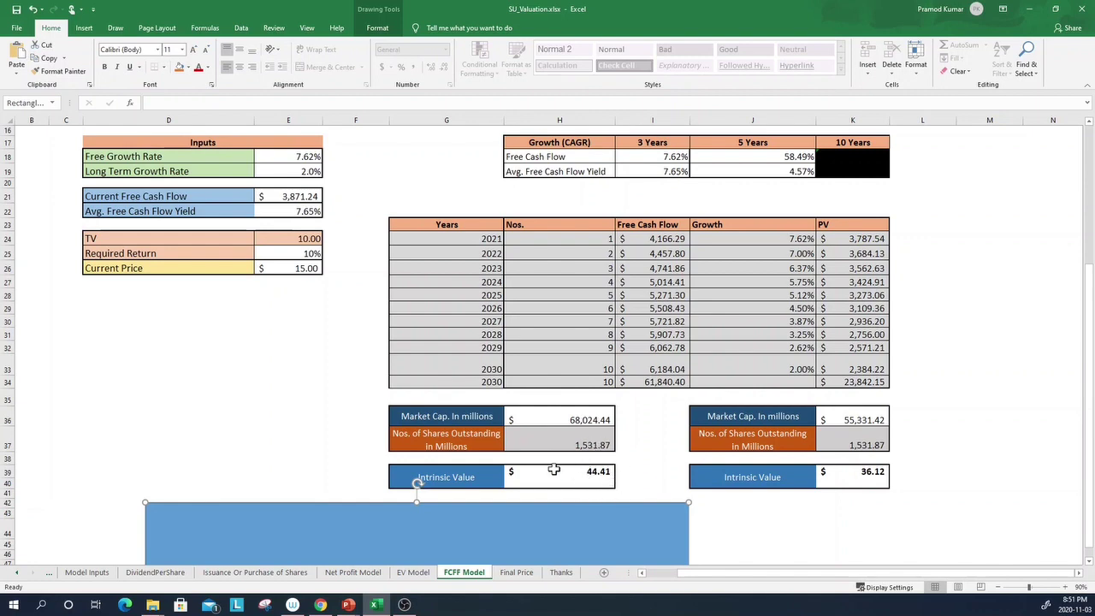
Step: Review the FCFF Model sheet, then go to the Final Price sheet
scroll(554, 469, "up", 1)
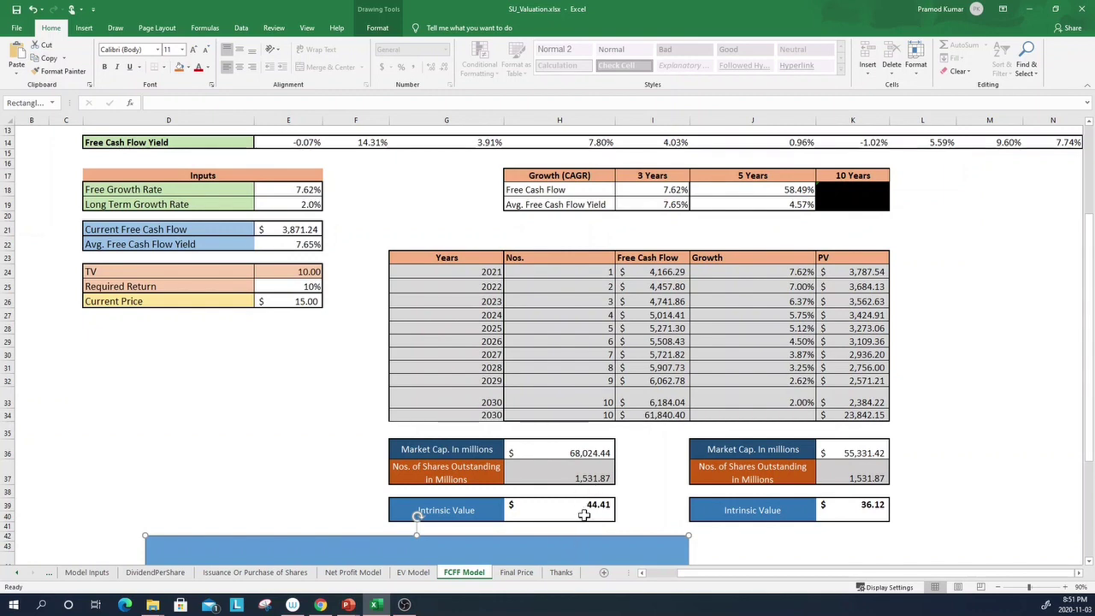
scroll(585, 514, "up", 3)
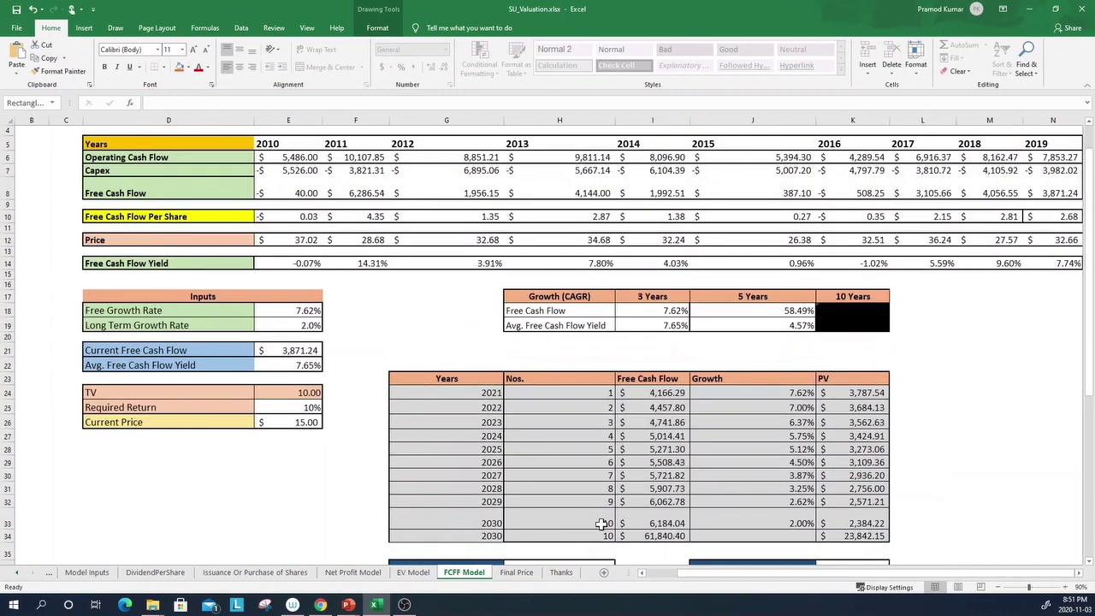
scroll(493, 447, "up", 1)
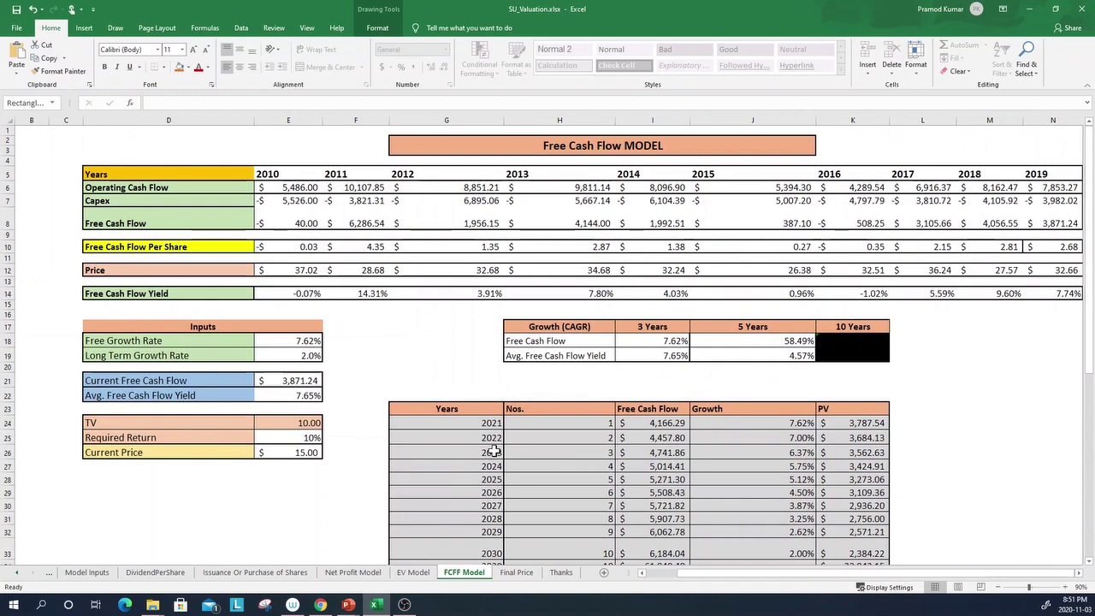
scroll(493, 449, "down", 4)
scroll(493, 451, "up", 4)
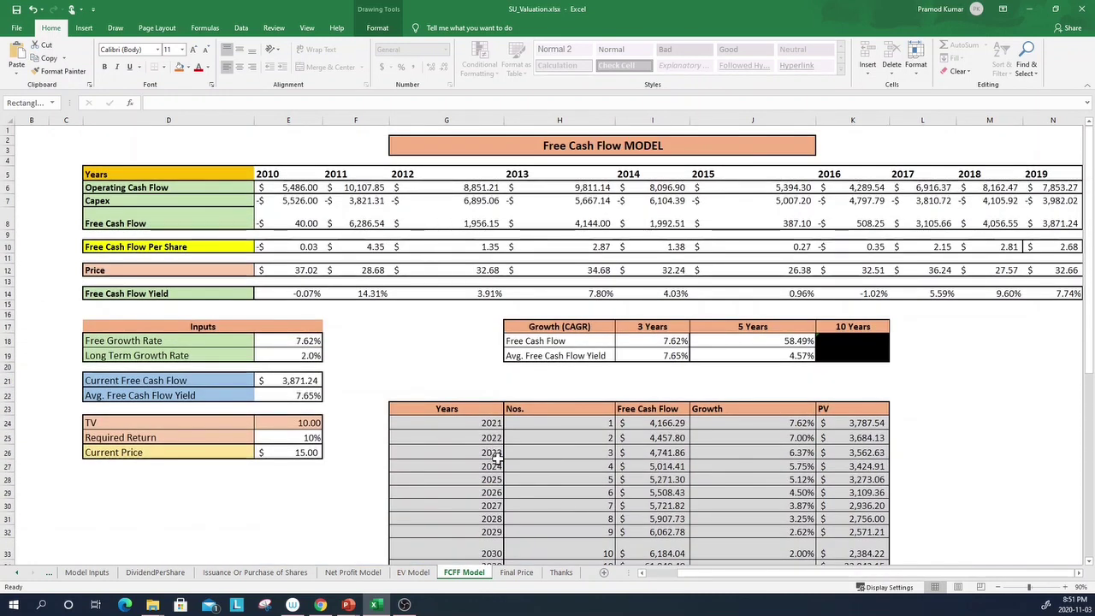
left_click(517, 572)
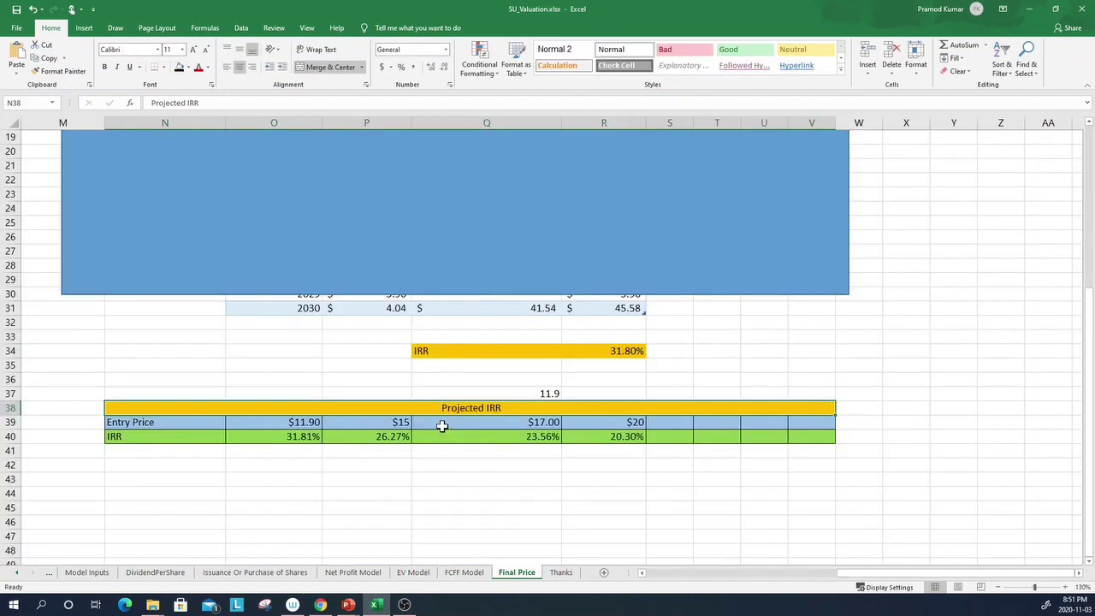
Step: Uncover the Models table's 50% EV ($16.65) and FCFF ($18.06) weights and the $34.71 price
scroll(437, 469, "up", 1)
scroll(434, 464, "up", 3, "ctrl")
left_click_drag(380, 308, 409, 310)
left_click_drag(847, 572, 654, 572)
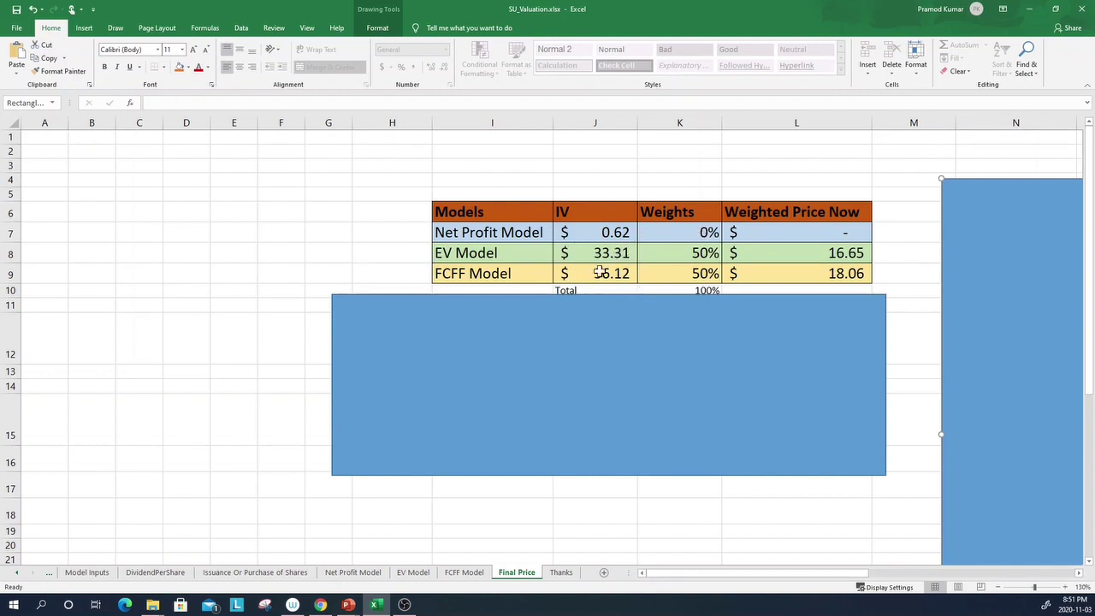
left_click_drag(795, 350, 792, 427)
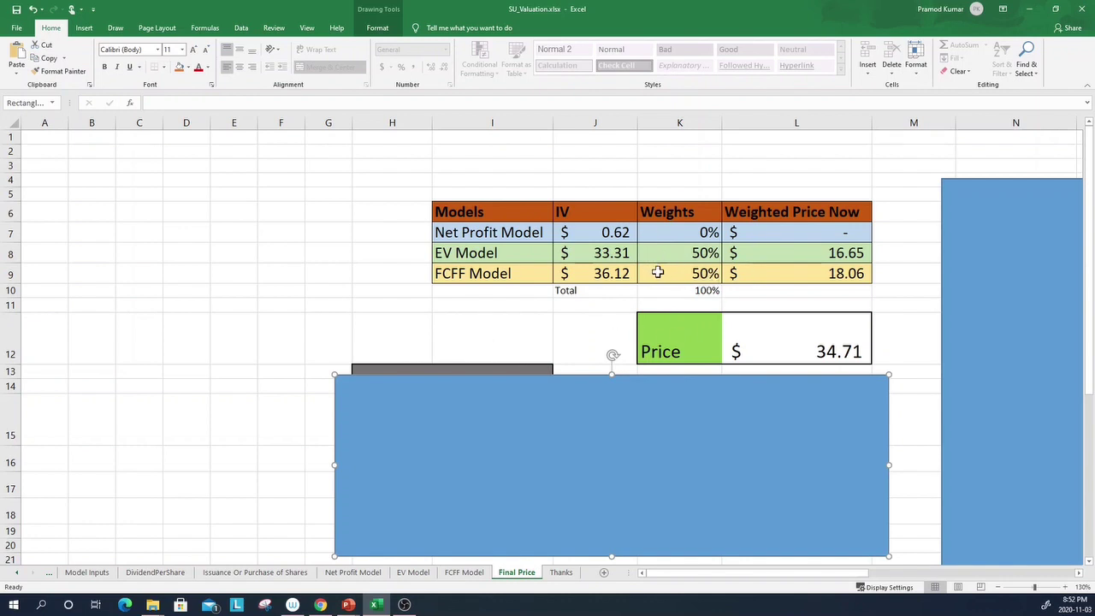
Step: Move the blue cover left to reveal the Share Price of $11.90
left_click_drag(733, 408, 471, 392)
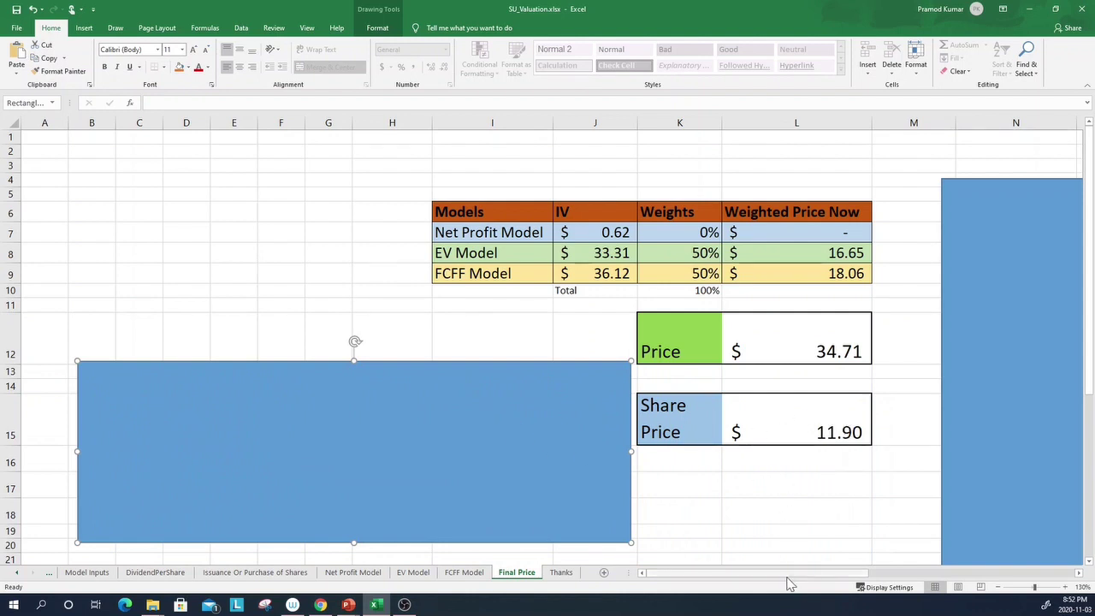
left_click_drag(782, 571, 843, 571)
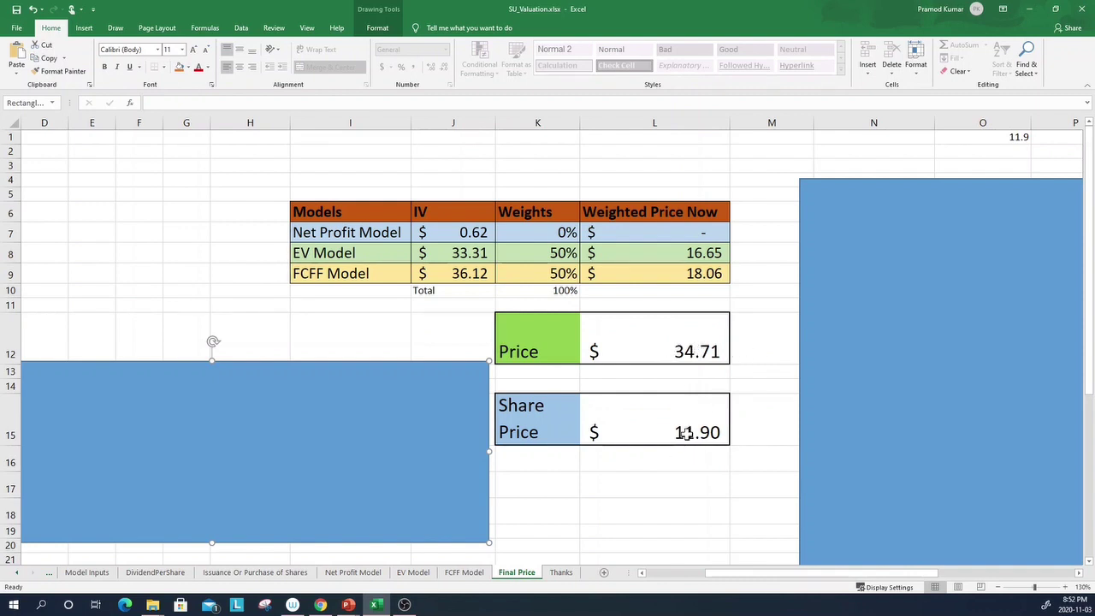
left_click_drag(727, 575, 884, 578)
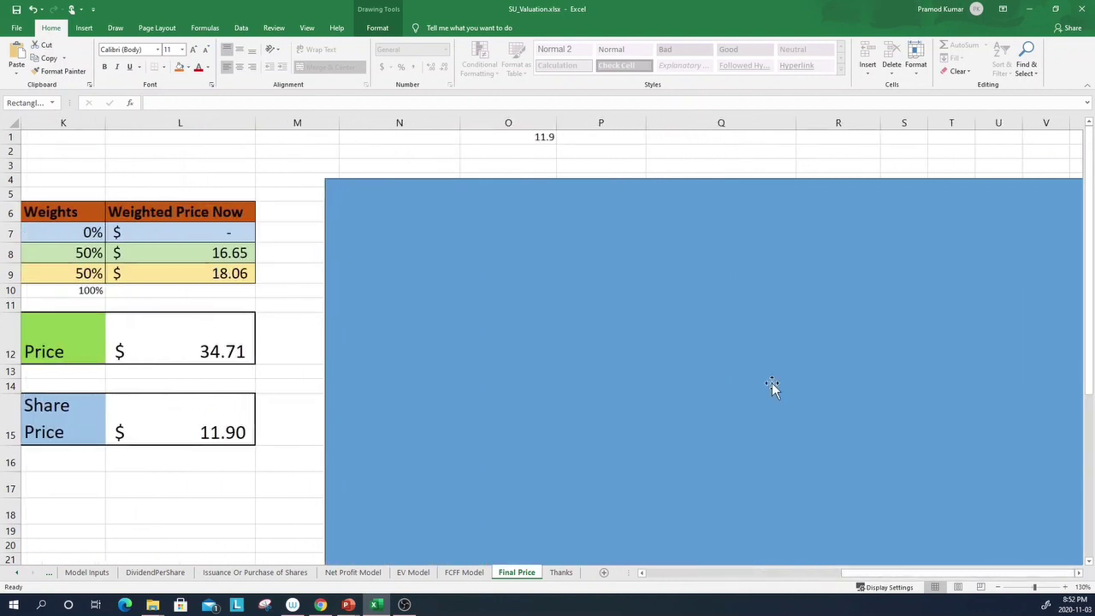
Step: Drag the other cover down to reveal the Price in 2030 table giving $41.54
left_click_drag(530, 274, 535, 497)
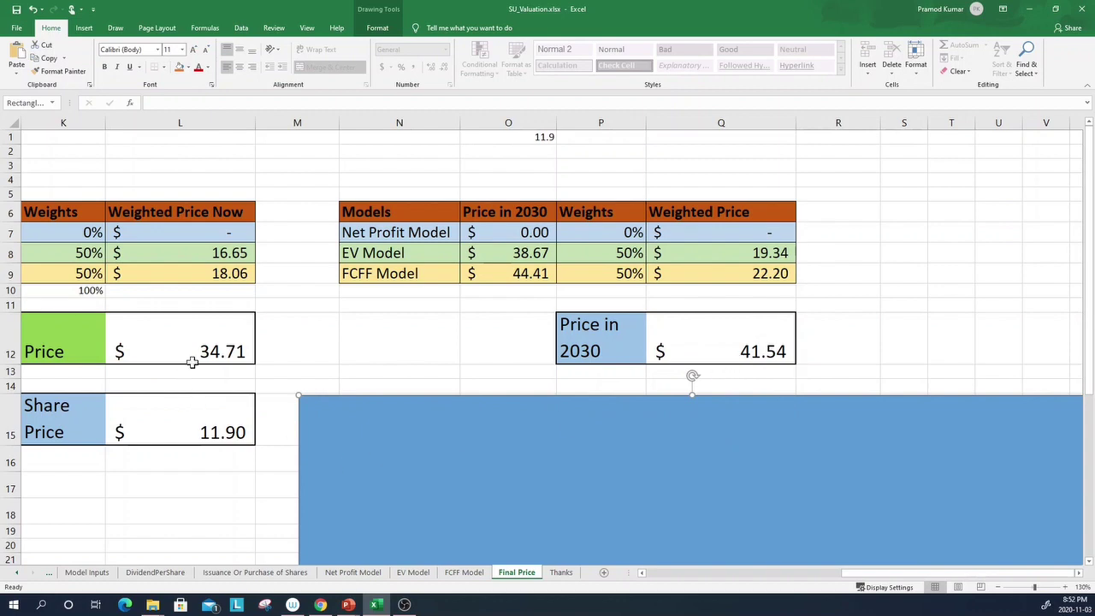
scroll(525, 409, "down", 5)
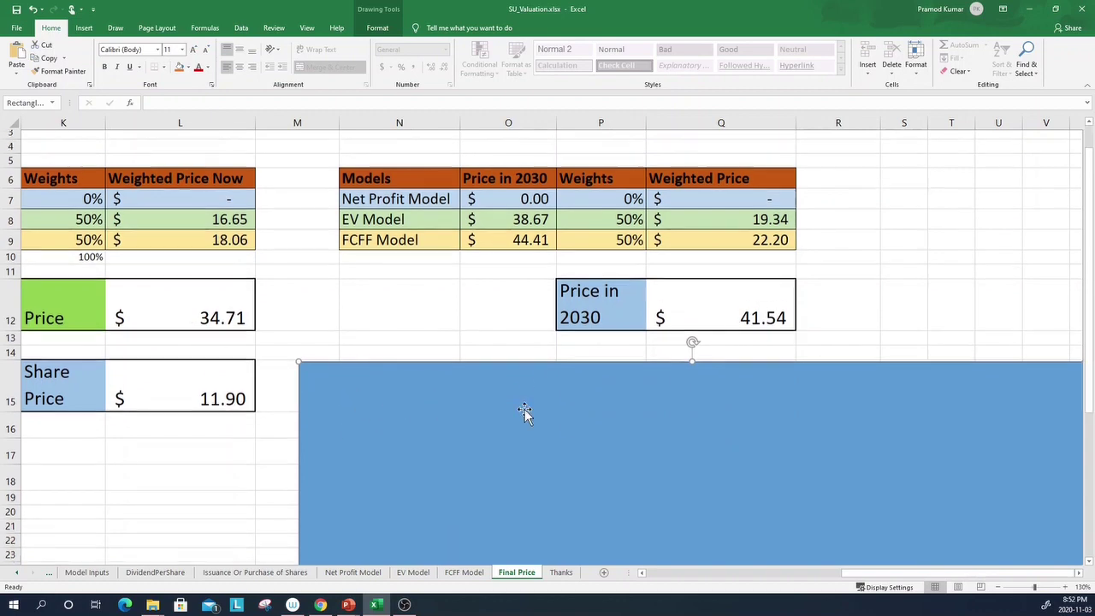
scroll(525, 409, "up", 5)
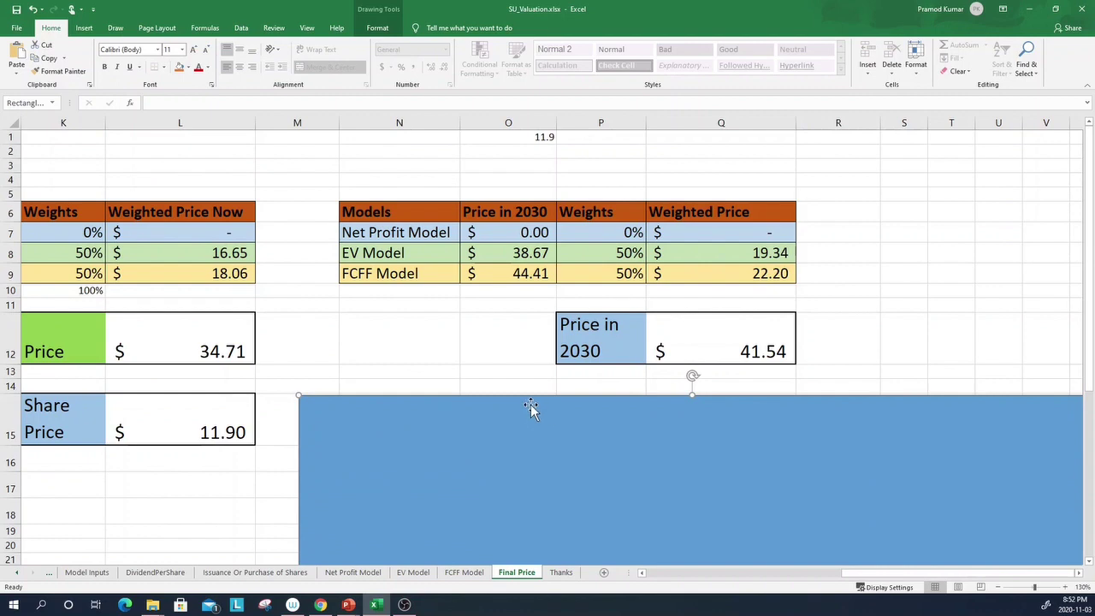
scroll(531, 404, "down", 5)
Step: Drag the blue cover below the IRR Calculation cash-flow table to expose it
left_click_drag(669, 207, 643, 548)
scroll(673, 333, "up", 2)
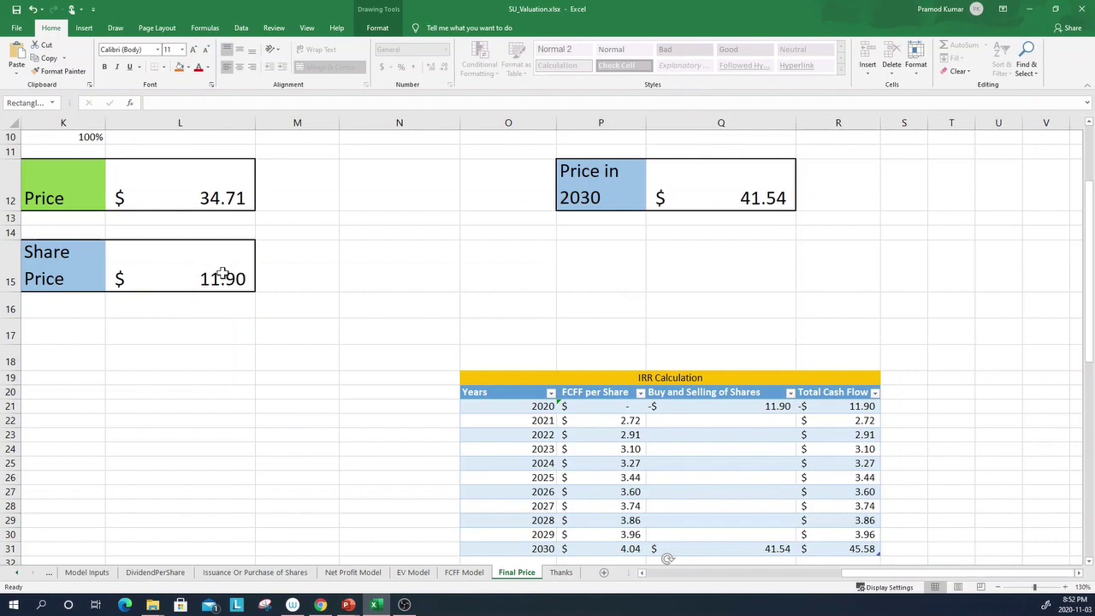
scroll(315, 279, "down", 3)
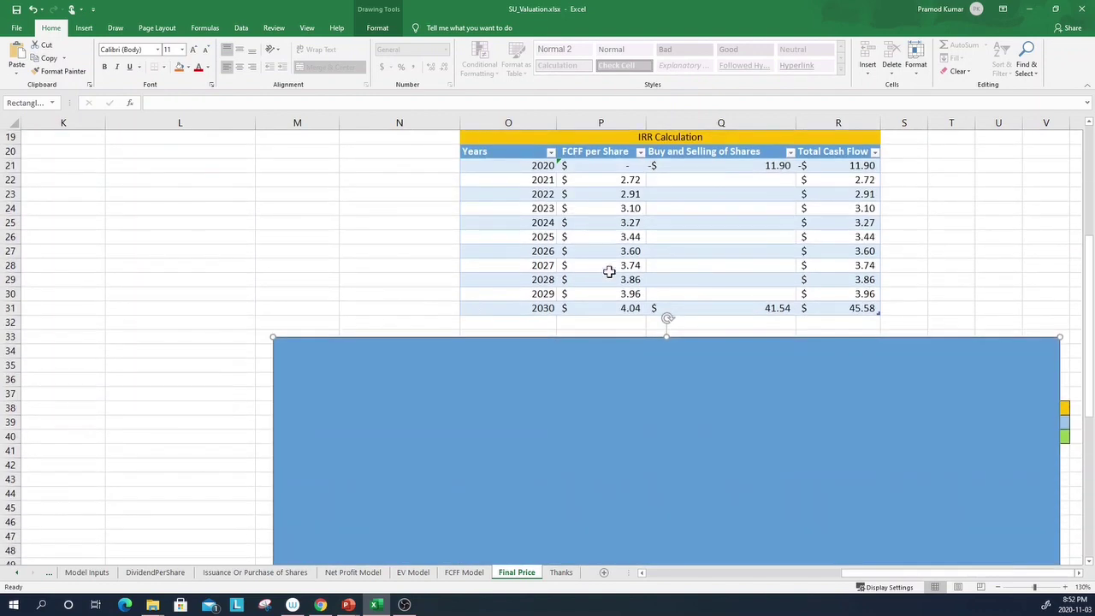
scroll(609, 265, "up", 1)
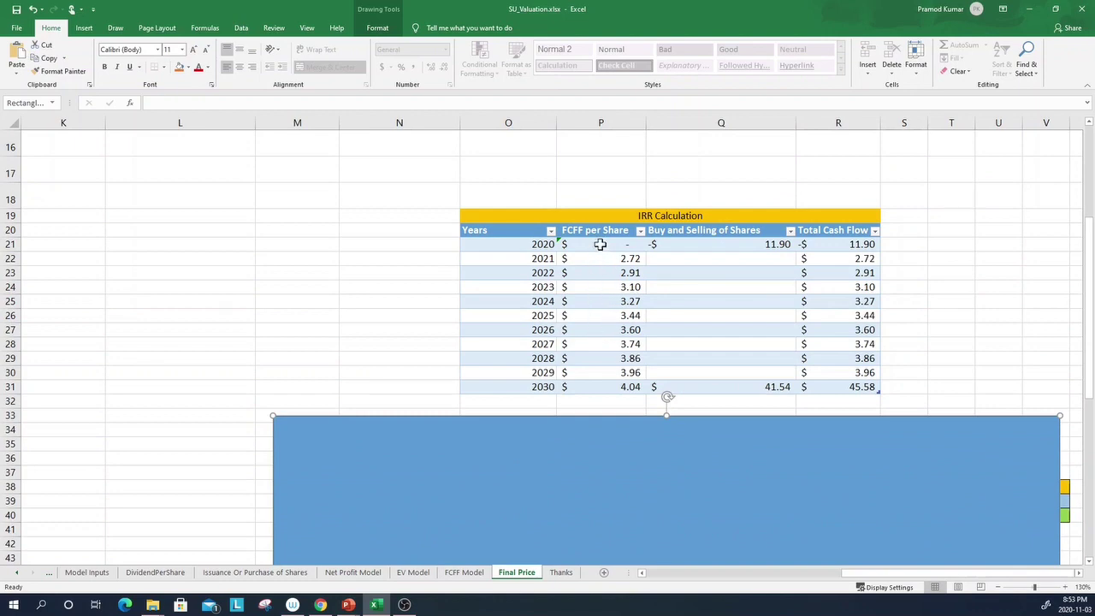
Step: Cross-check the FCFF Model intrinsic value of $44.41, then return to Final Price
left_click(465, 573)
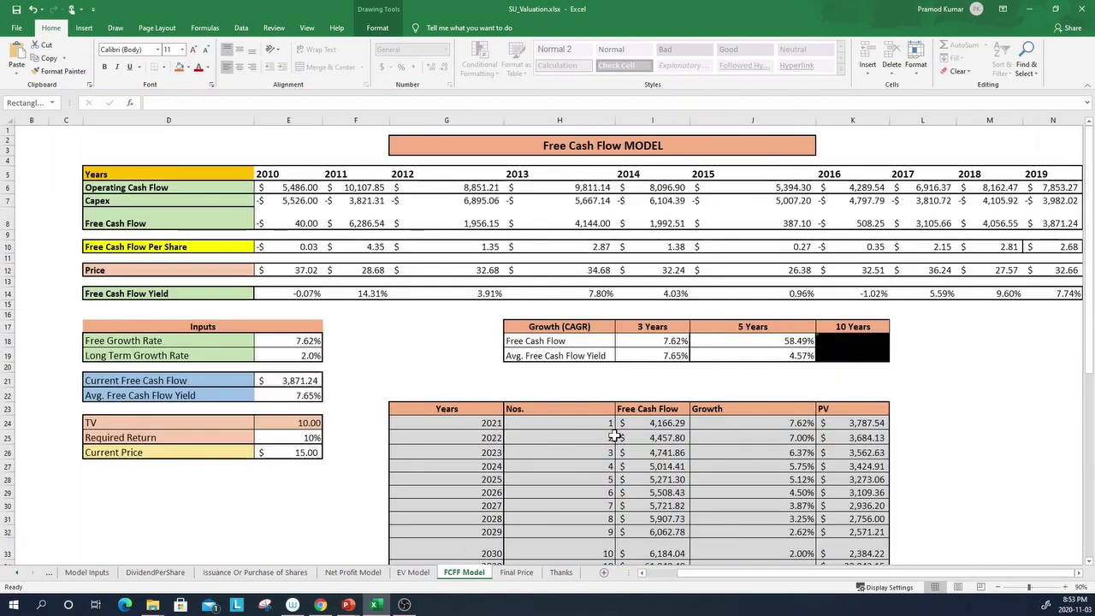
scroll(676, 424, "down", 1)
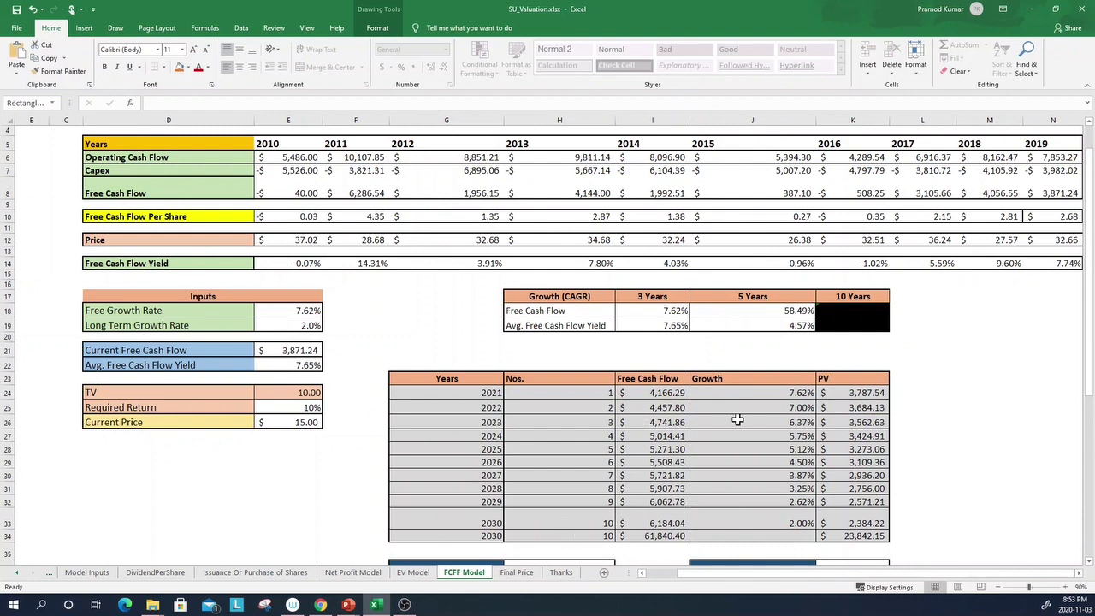
scroll(738, 420, "down", 2)
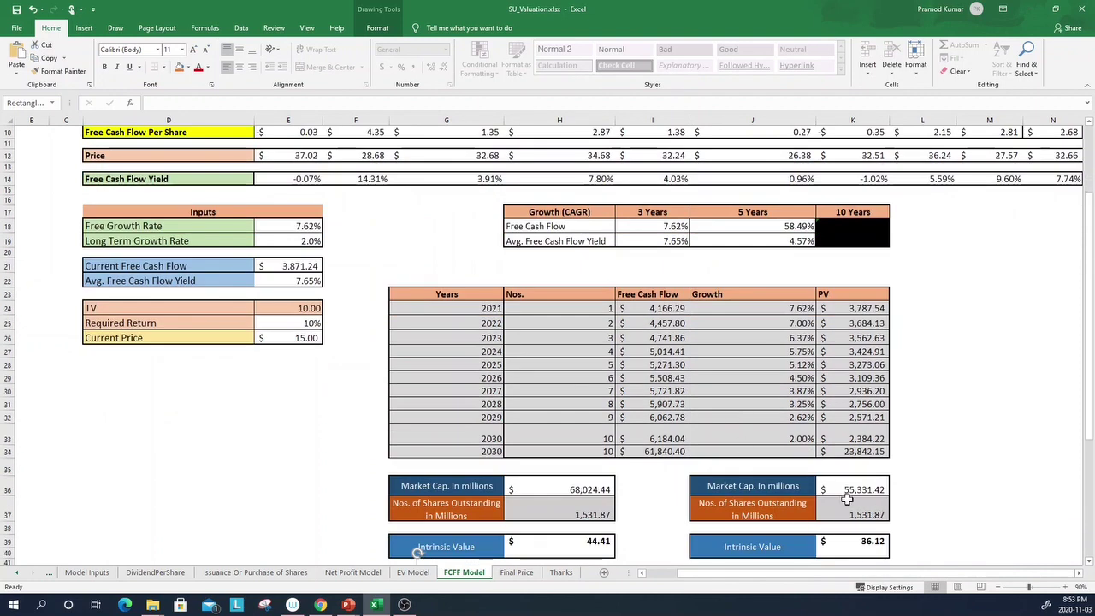
left_click(517, 573)
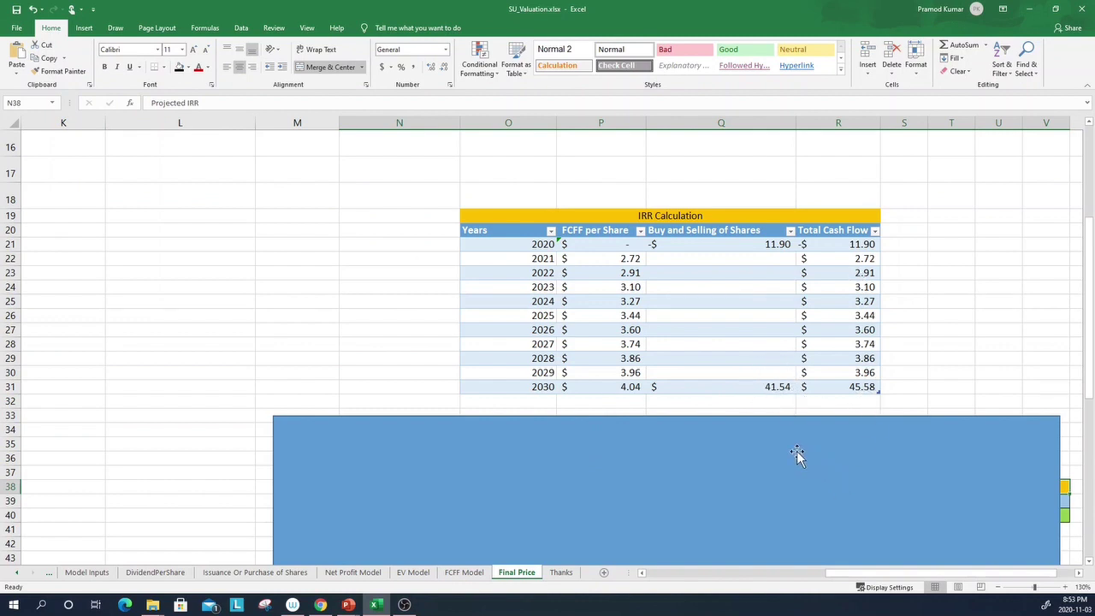
Step: Drag the cover lower to expose the projected IRR of 31.80% on the $11.90 share price
left_click_drag(713, 443, 722, 479)
scroll(809, 460, "up", 1)
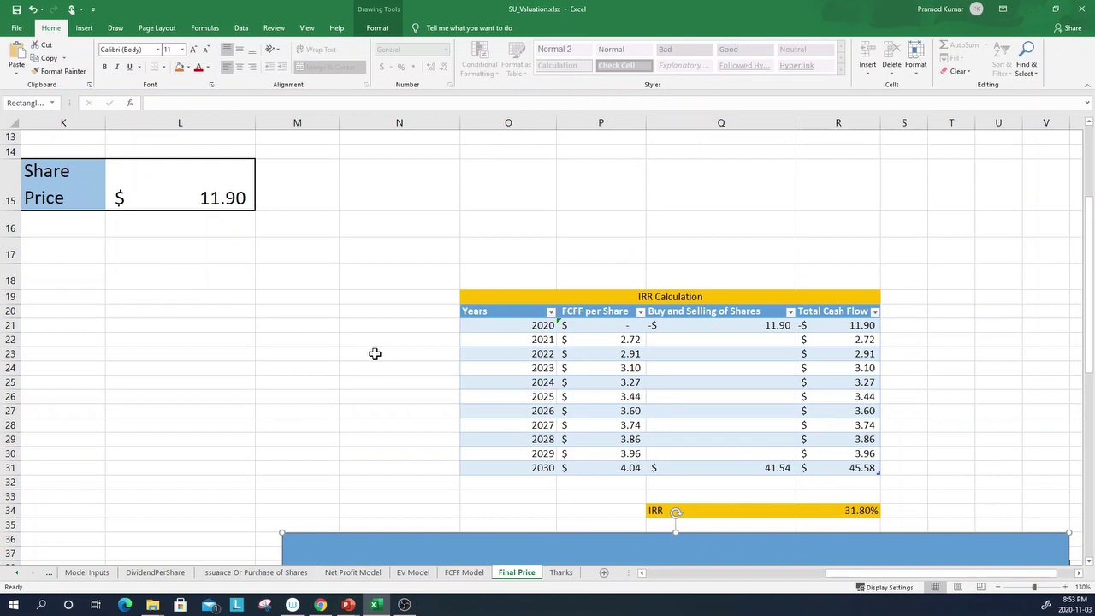
scroll(375, 368, "up", 4)
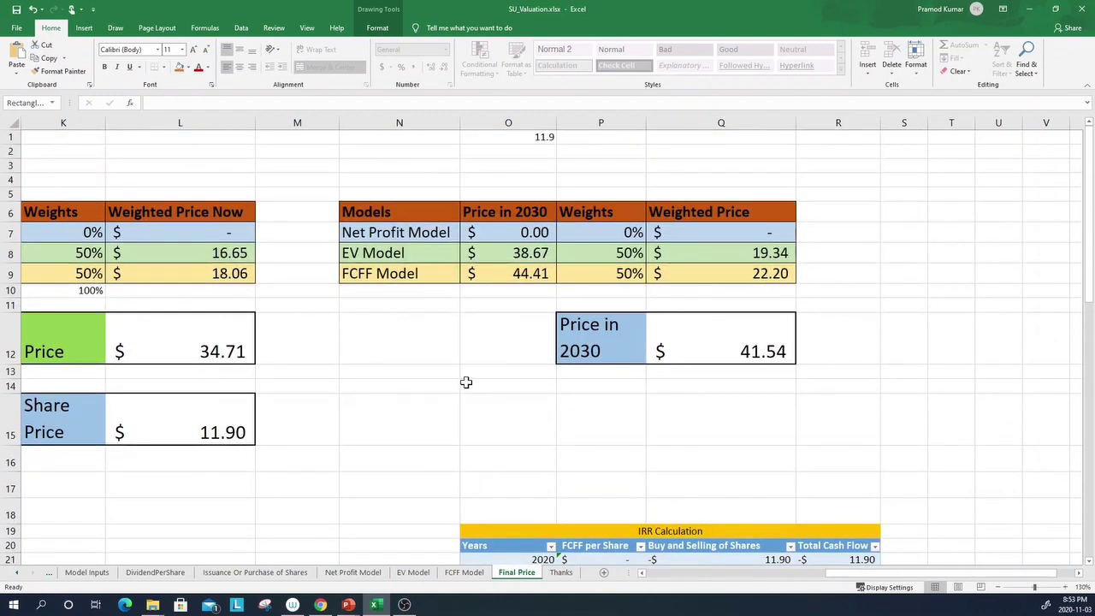
scroll(419, 369, "down", 4)
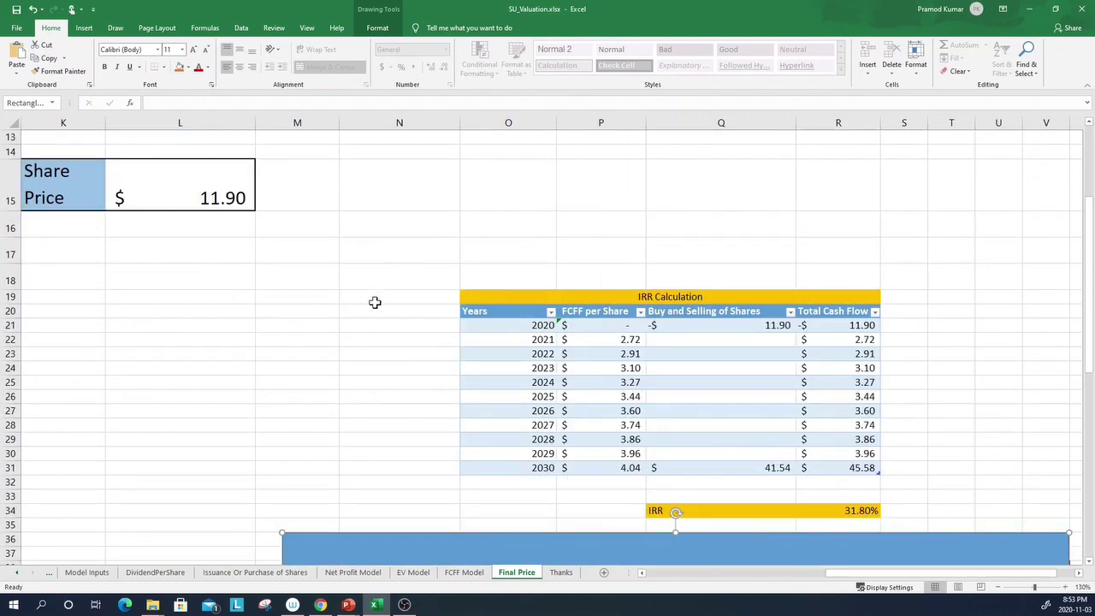